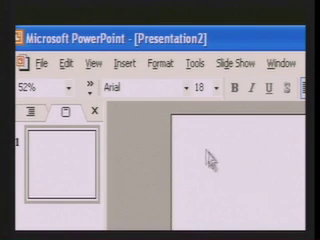
# Step: Open the Insert Movie from File dialog via Insert > Movies and Sounds
pyautogui.click(124, 64)
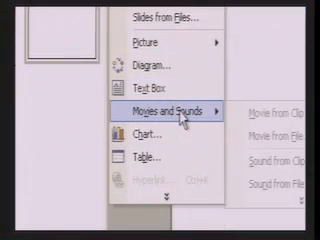
pyautogui.moveTo(70, 111)
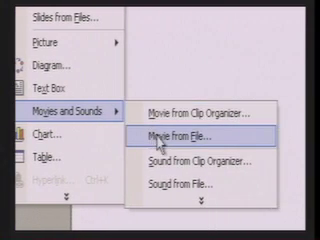
pyautogui.click(156, 137)
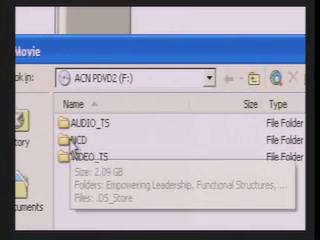
# Step: Select Oceanic Offertory.mpg from NCD > Inspiring Worship > Video Clips on the DVD
pyautogui.click(72, 141)
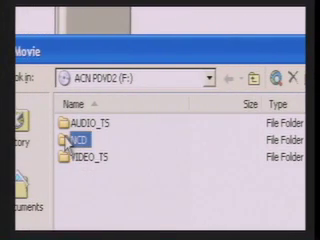
pyautogui.doubleClick(66, 142)
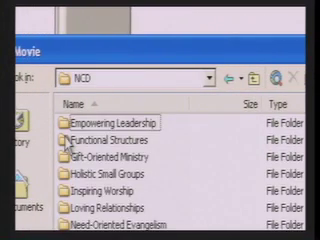
pyautogui.click(72, 192)
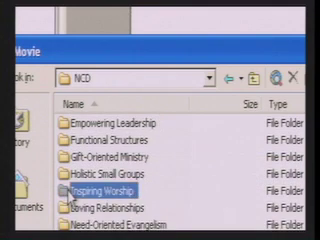
pyautogui.doubleClick(68, 192)
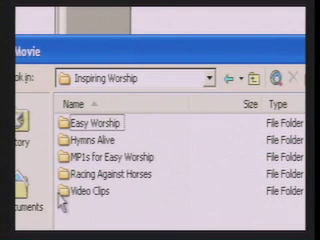
pyautogui.doubleClick(64, 191)
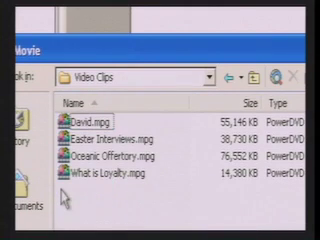
pyautogui.click(72, 158)
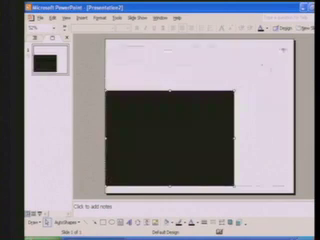
# Step: Stretch the Oceanic Offertory movie to the slide's top-right corner, top edge and bottom edge
pyautogui.moveTo(233, 92); pyautogui.dragTo(293, 45)
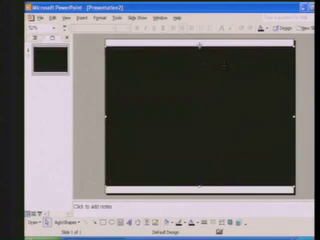
pyautogui.moveTo(199, 47); pyautogui.dragTo(199, 39)
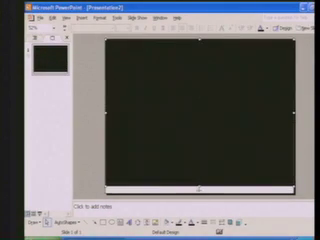
pyautogui.moveTo(199, 187); pyautogui.dragTo(199, 198)
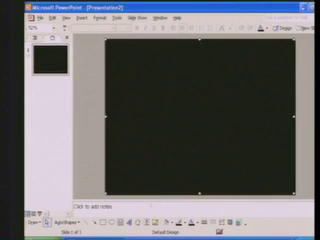